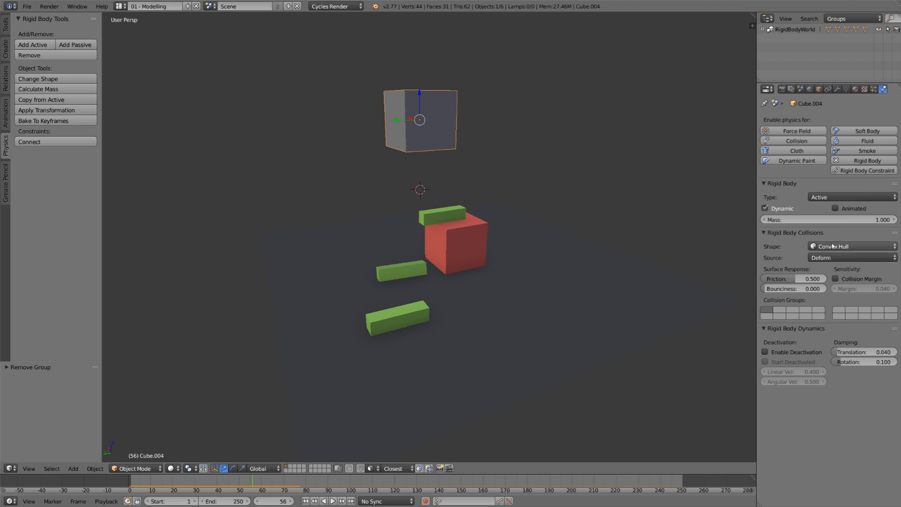
Step: Add the grey cube to the RigidBodyWorld group and play the simulation from the first frame
click(799, 90)
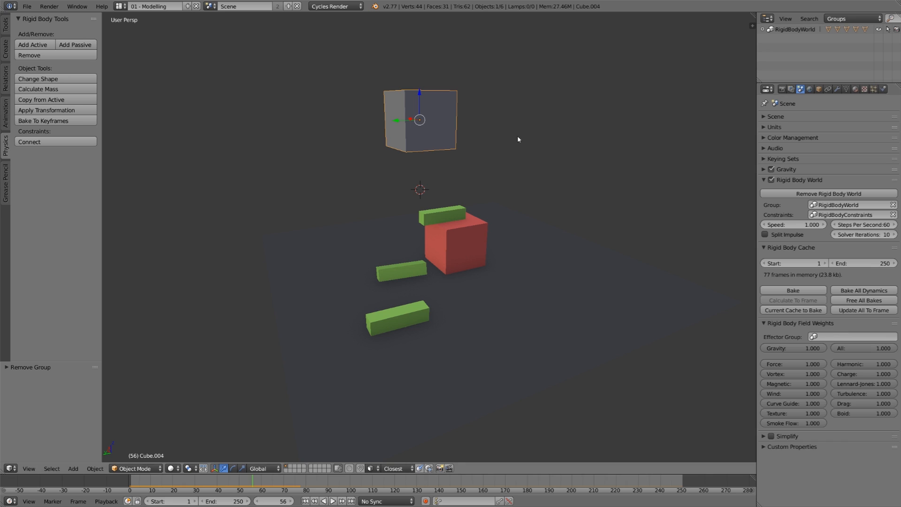
click(819, 89)
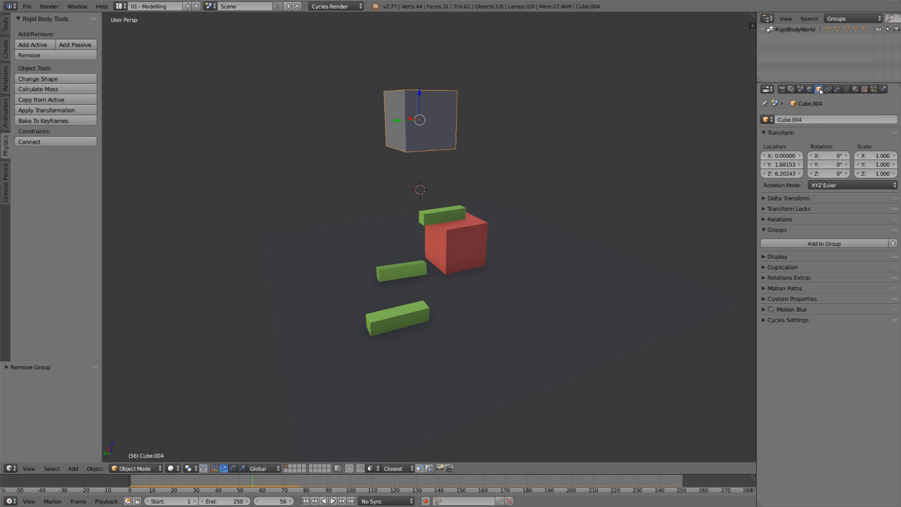
click(819, 244)
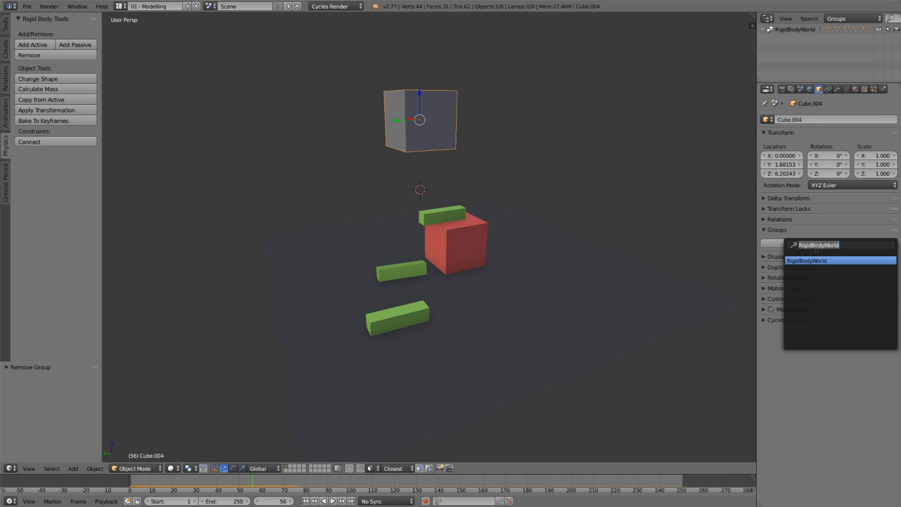
click(818, 262)
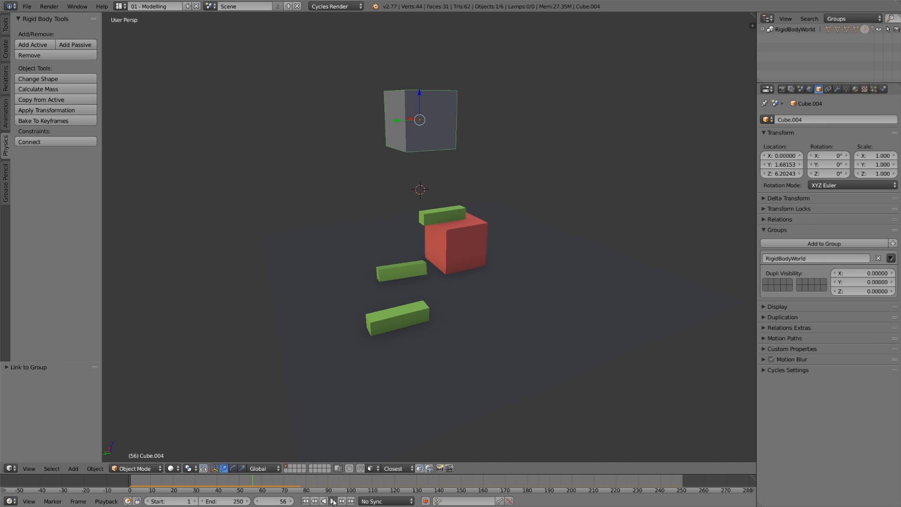
click(305, 502)
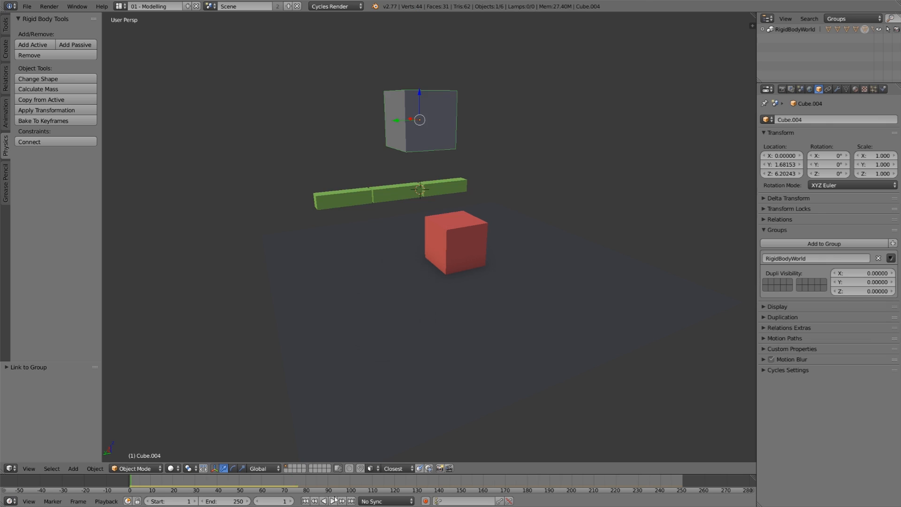
click(334, 500)
click(305, 501)
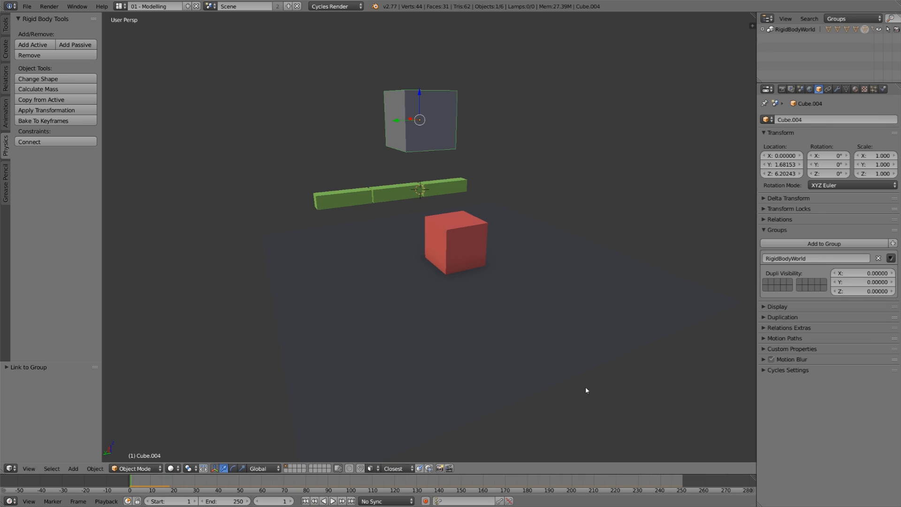
Step: Remove the grey cube from the RigidBodyWorld group and play the simulation again
click(879, 258)
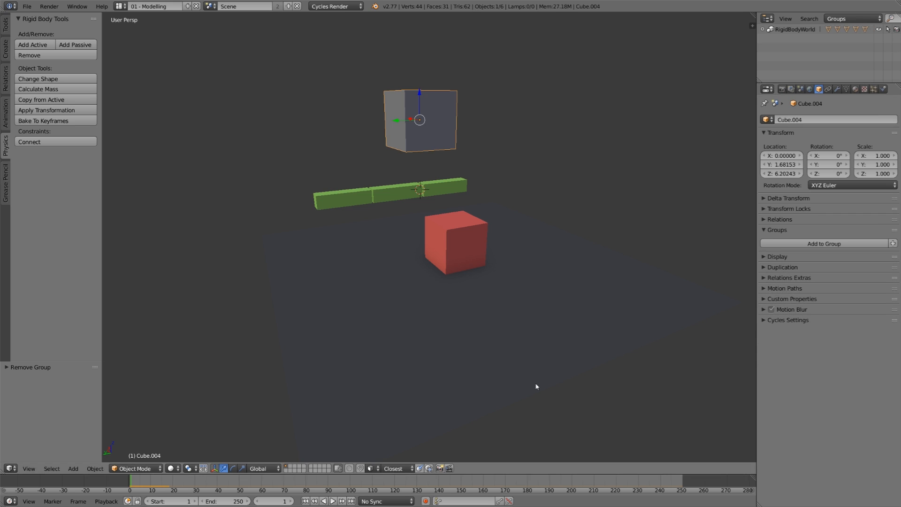
click(333, 502)
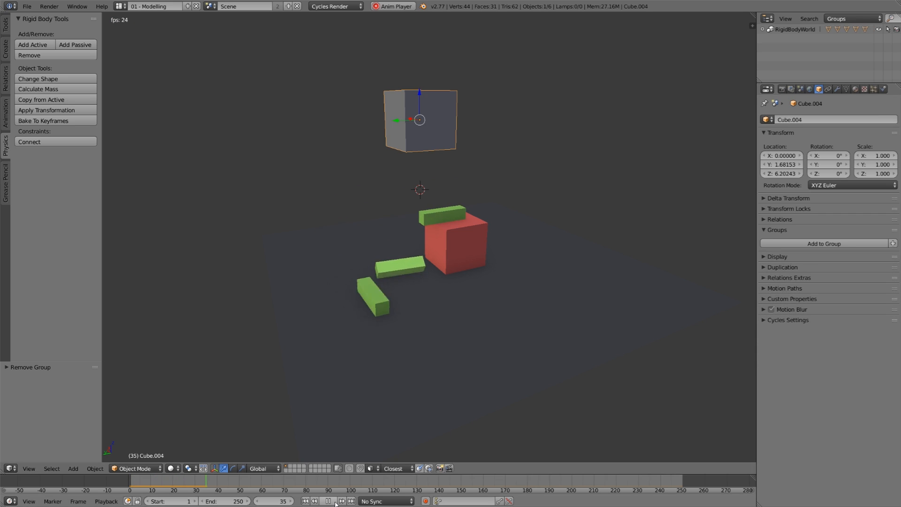
key(Escape)
Step: At frame 10, set the rigid body world's Speed to 0.1 and keyframe it
click(800, 89)
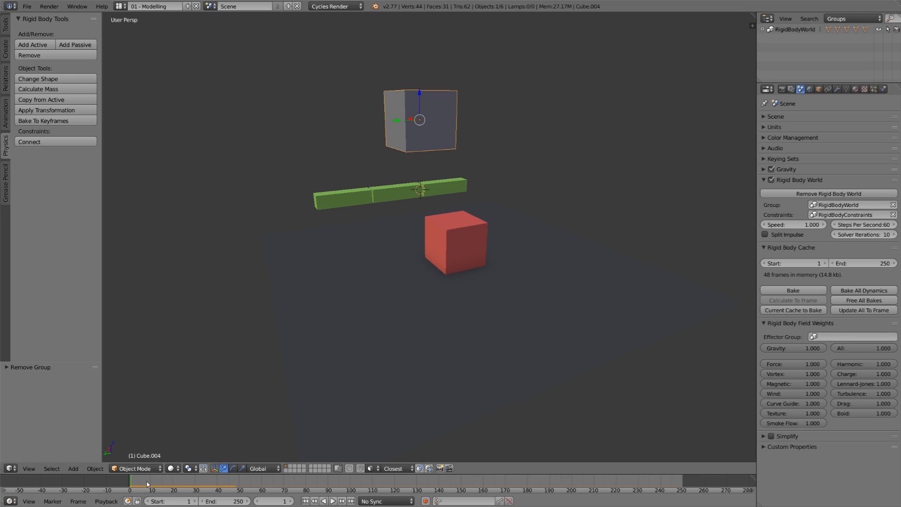
drag(146, 480, 150, 481)
click(789, 225)
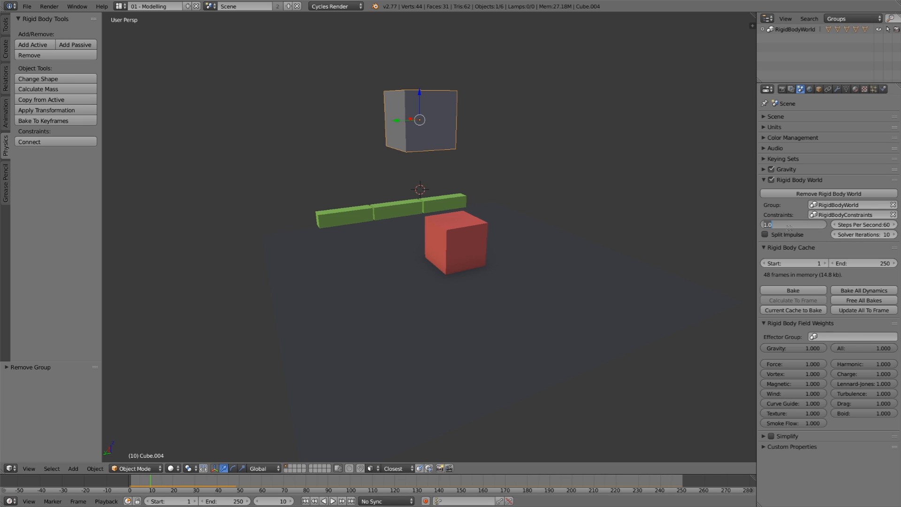
text(0.1)
key(Return)
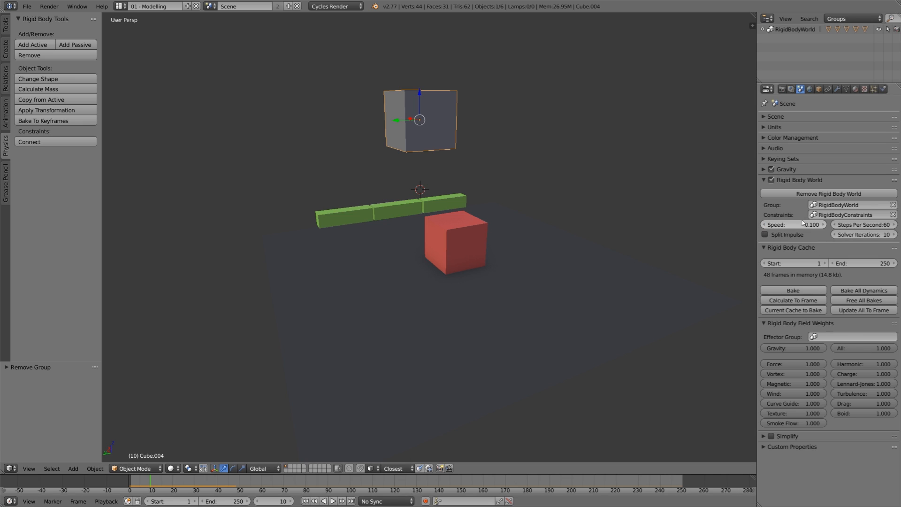
key(i)
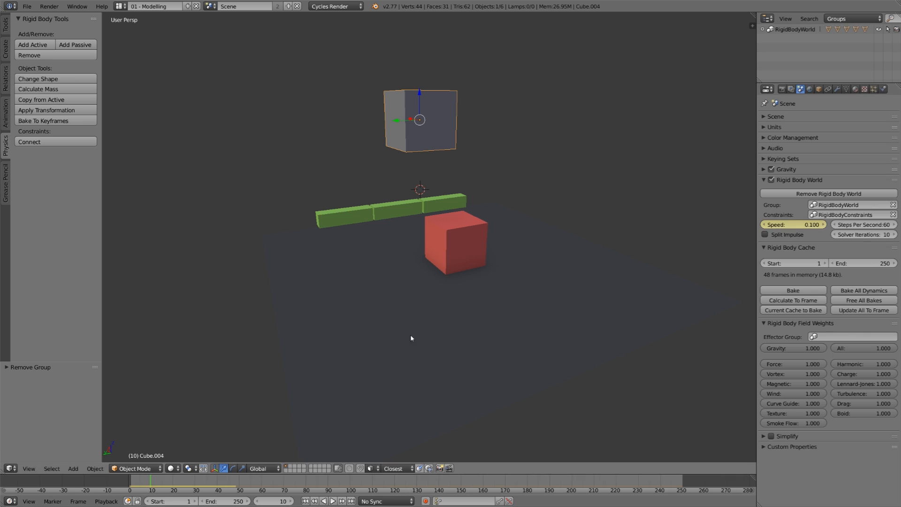
Step: At frame 11, set the rigid body world's Speed to 1 and keyframe it
click(291, 501)
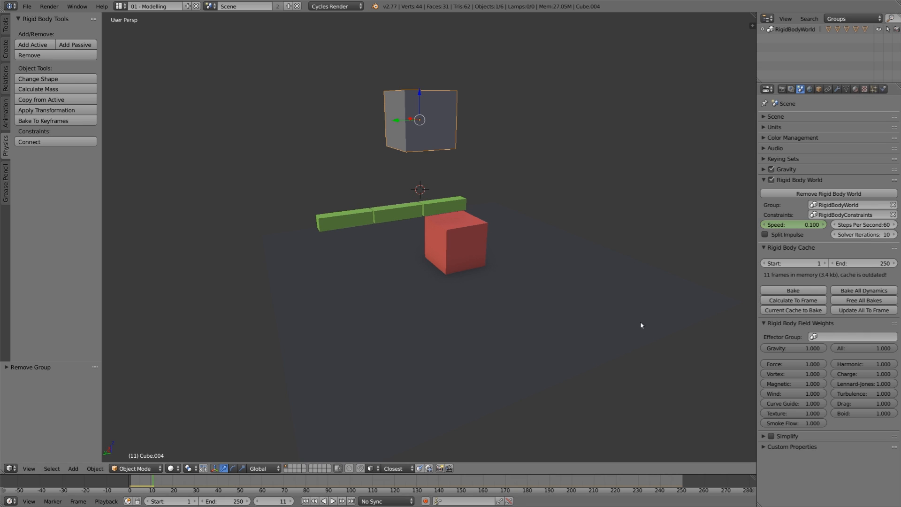
click(793, 225)
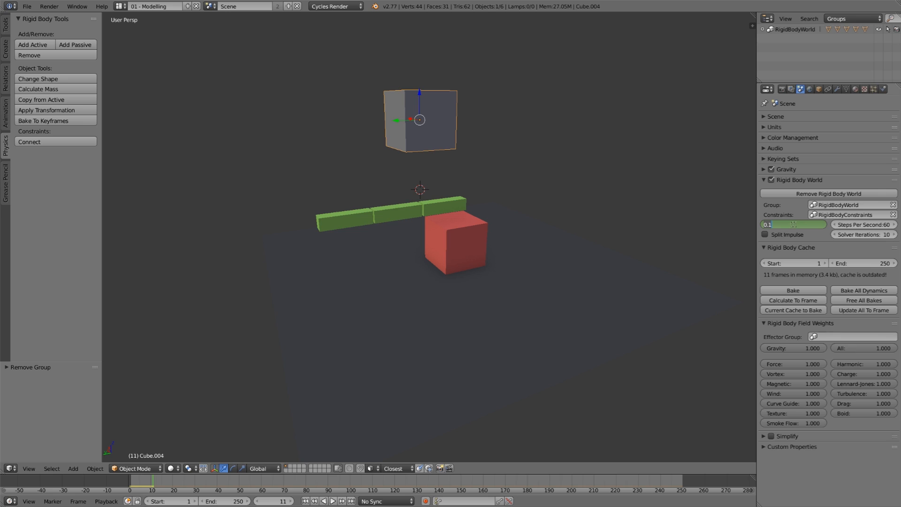
text(1)
key(Return)
key(ctrl+z)
Step: Play the simulation from the first frame and scrub the timeline up to frame 73 to review the animated speed
click(306, 501)
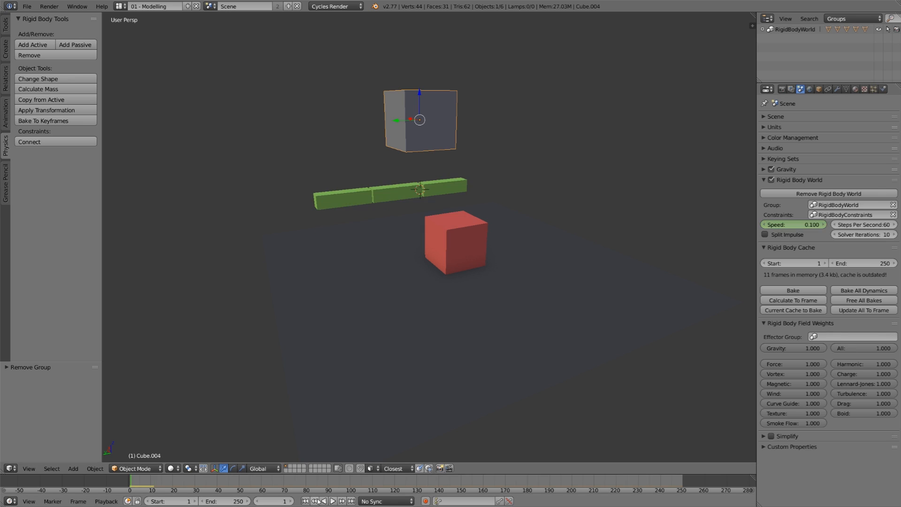
click(332, 501)
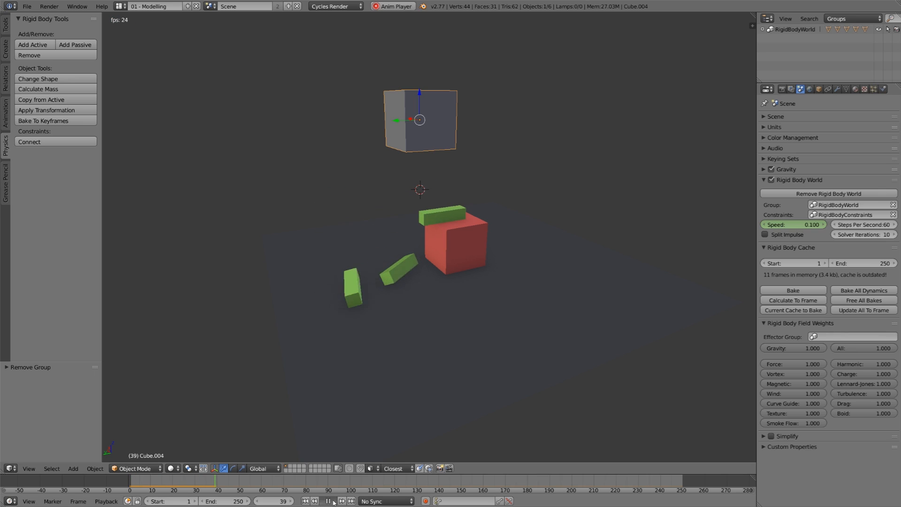
click(329, 501)
drag(132, 484, 291, 495)
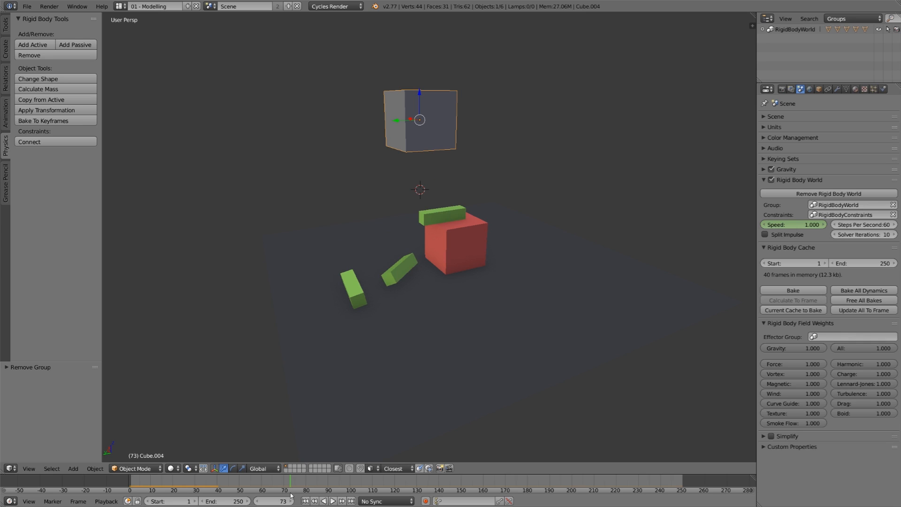
Step: Delete the Speed keyframes at frames 11 and 10, and set the rigid body world's Speed to 1
click(314, 502)
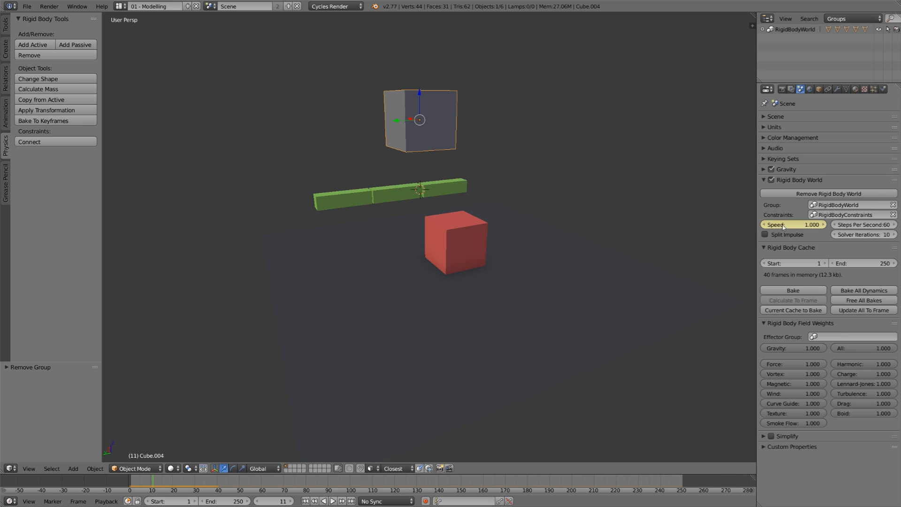
key(alt+i)
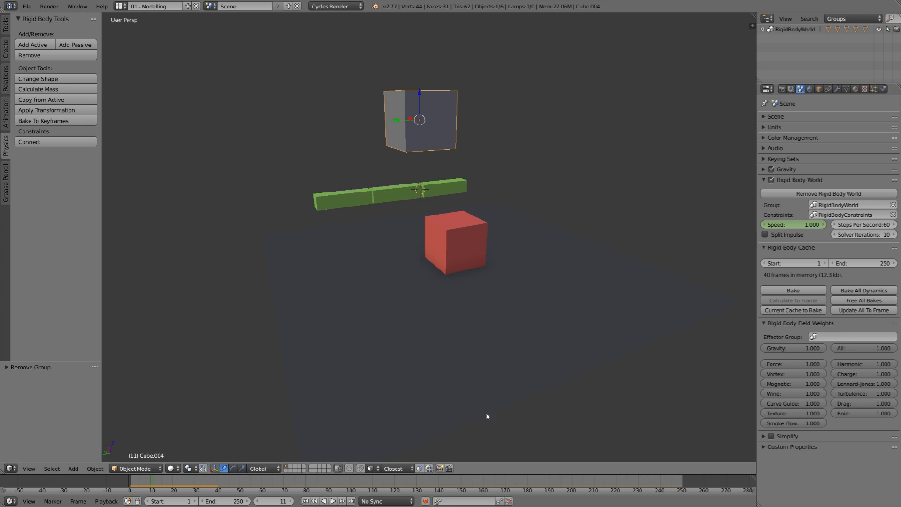
key(Left)
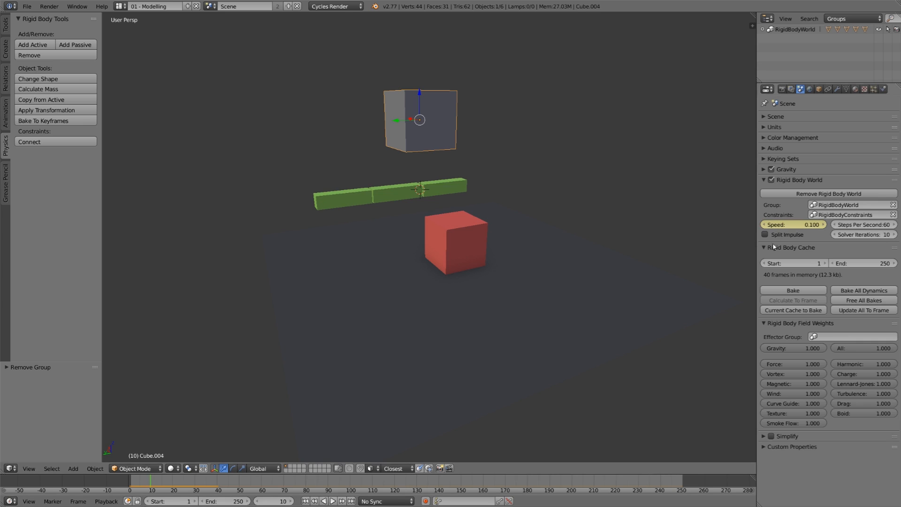
key(alt+i)
click(805, 228)
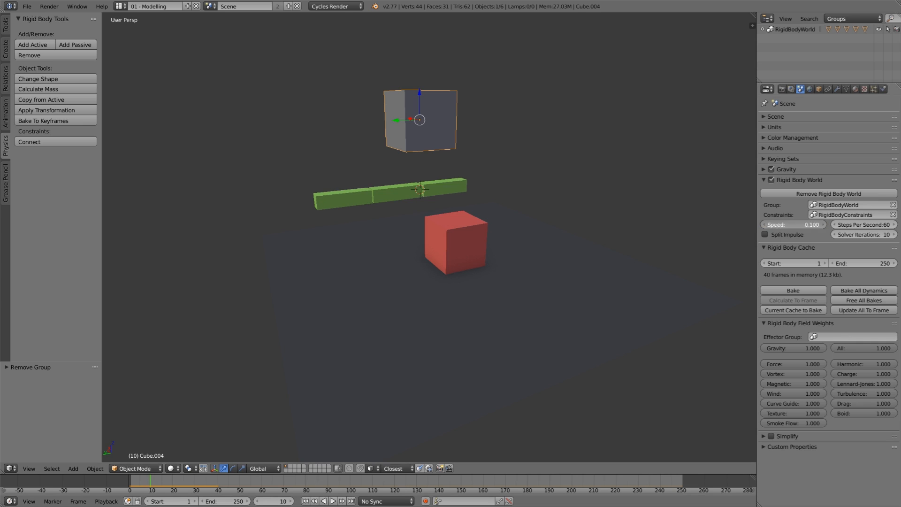
text(1)
key(Return)
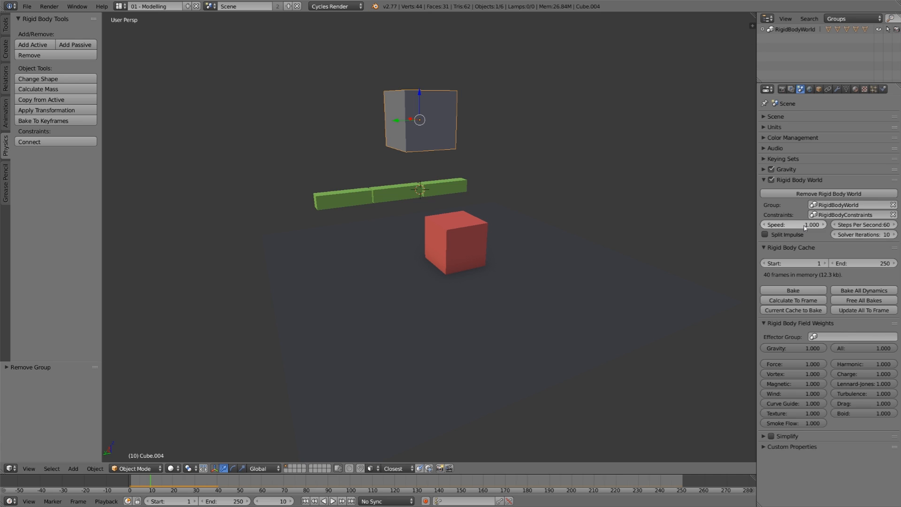
Step: Set the rigid body world's Steps Per Second to 15, play the simulation from the first frame, and rewind it
click(857, 224)
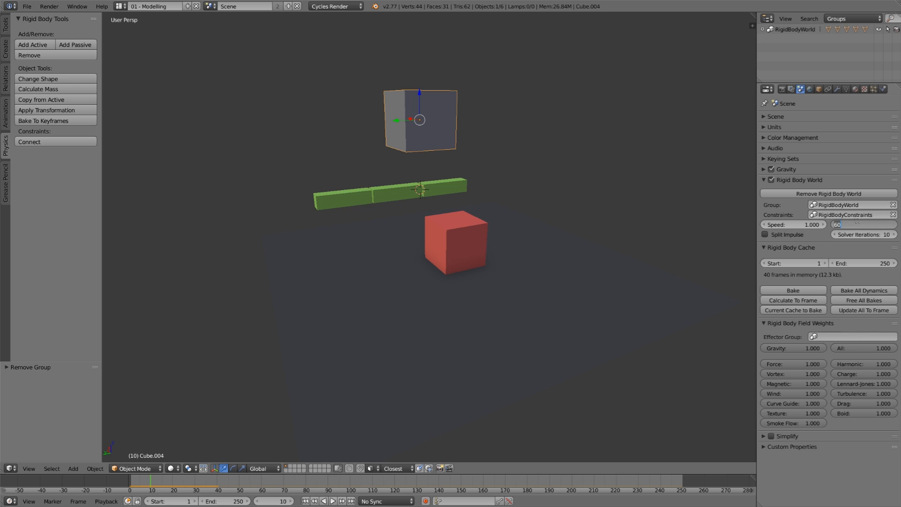
text(15)
key(Return)
click(332, 501)
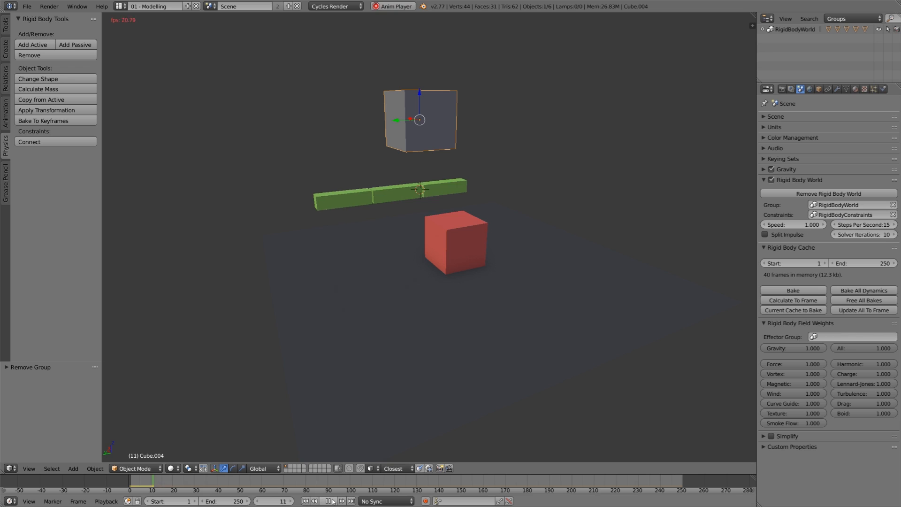
click(331, 501)
click(306, 501)
click(333, 501)
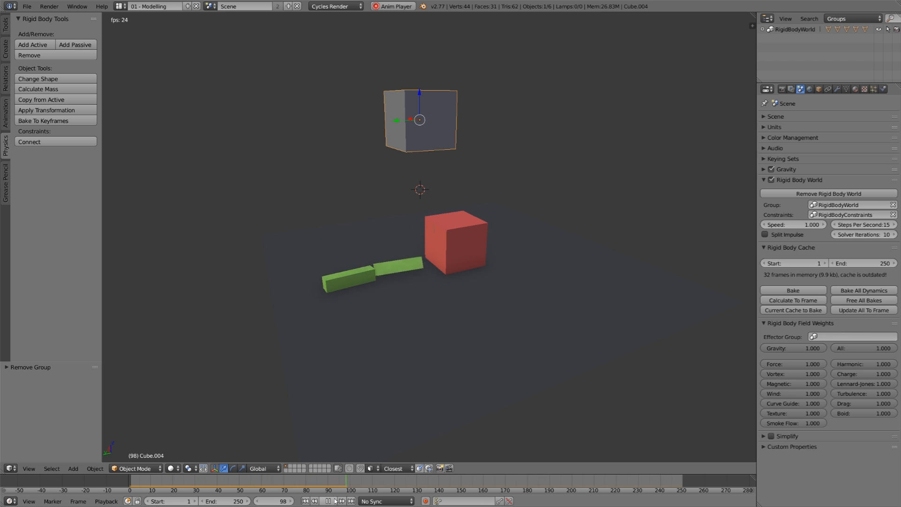
click(325, 501)
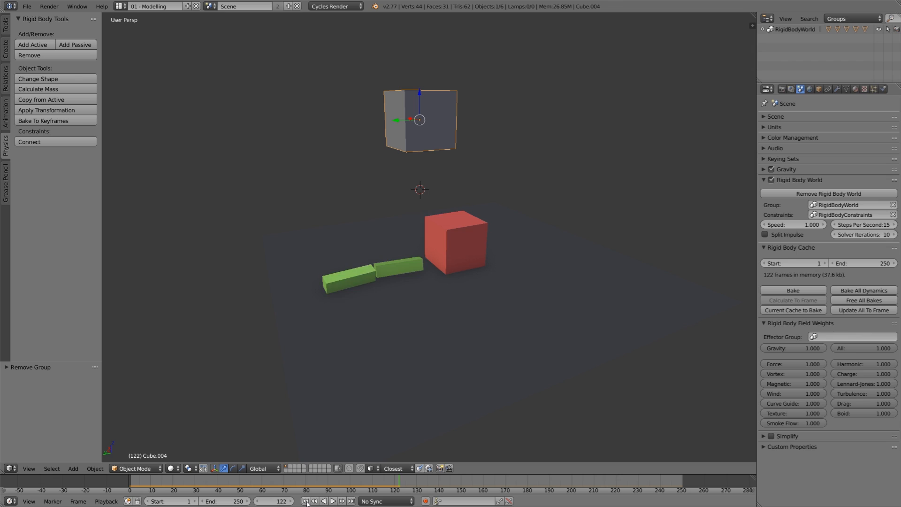
click(305, 500)
Step: Replay the simulation from the first frame and examine the green blocks' contact with the red cube up close at frame 24
click(862, 224)
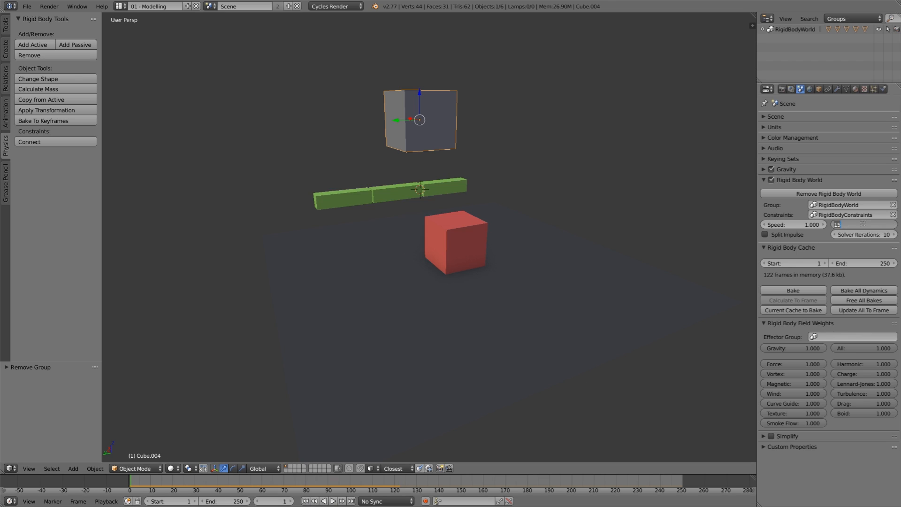
key(Return)
middle_drag(348, 350, 343, 346)
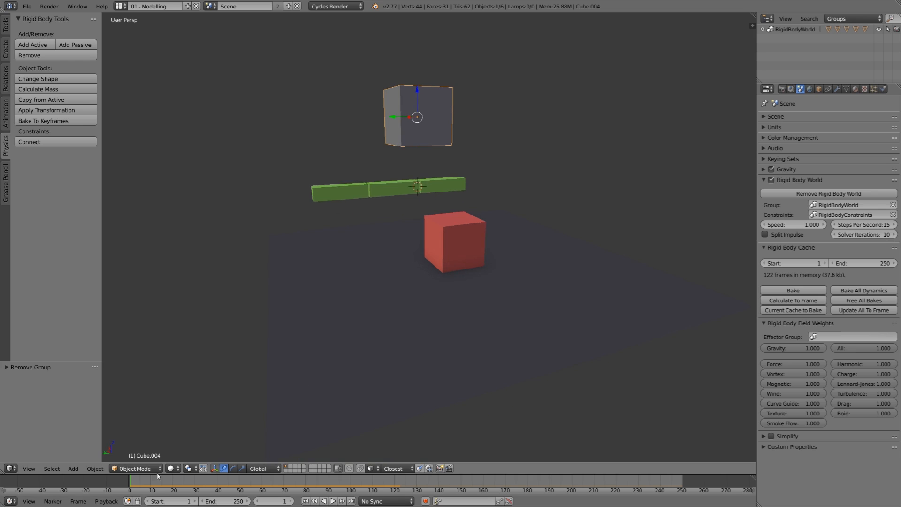
drag(153, 480, 136, 482)
click(305, 503)
key(alt+a)
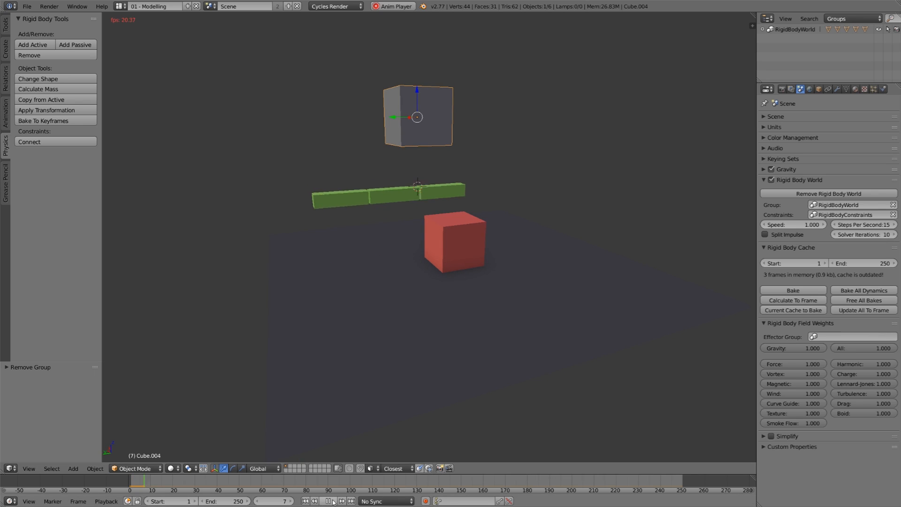
key(alt+a)
scroll(336, 359, up, 4)
middle_drag(336, 358, 332, 350)
drag(202, 479, 183, 483)
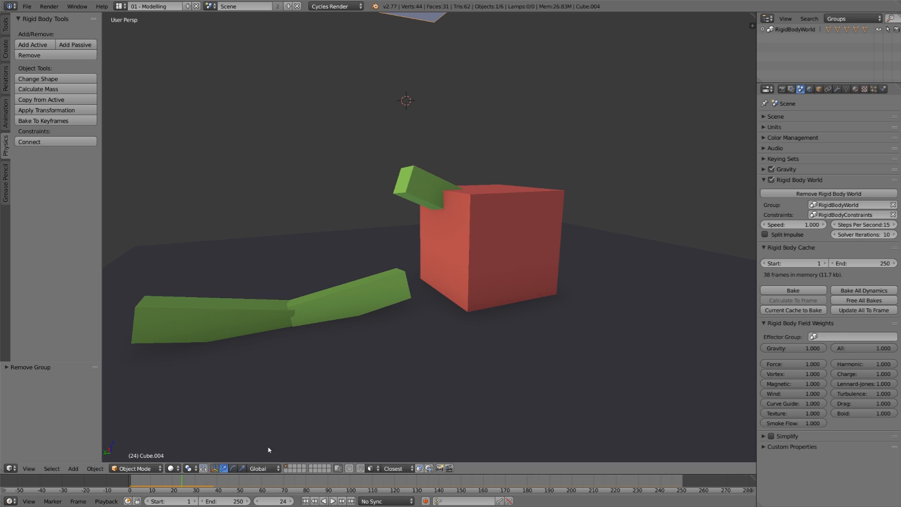
Step: Set the rigid body world's Steps Per Second to 60
click(862, 224)
text(6)
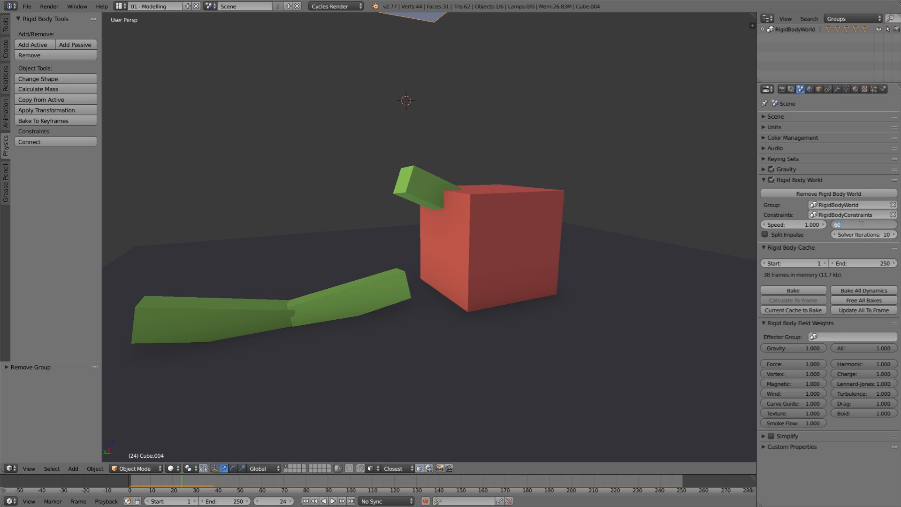
text(0)
key(Return)
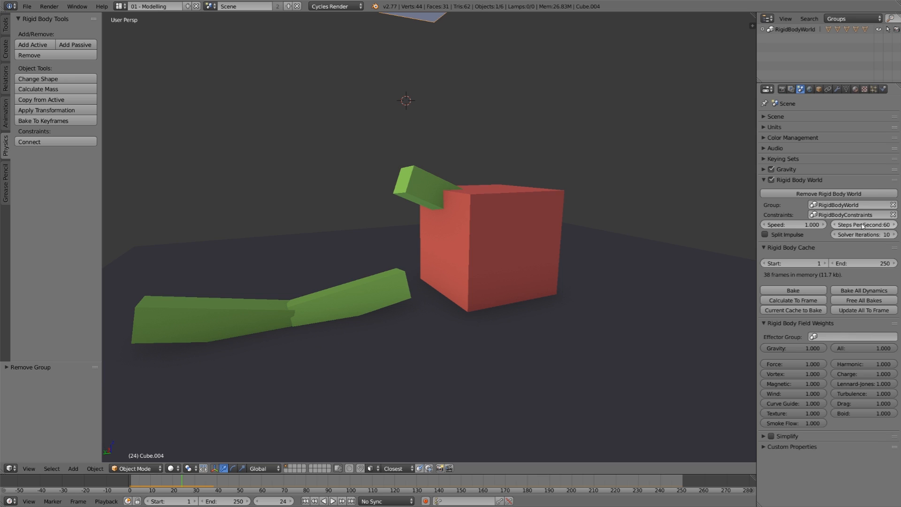